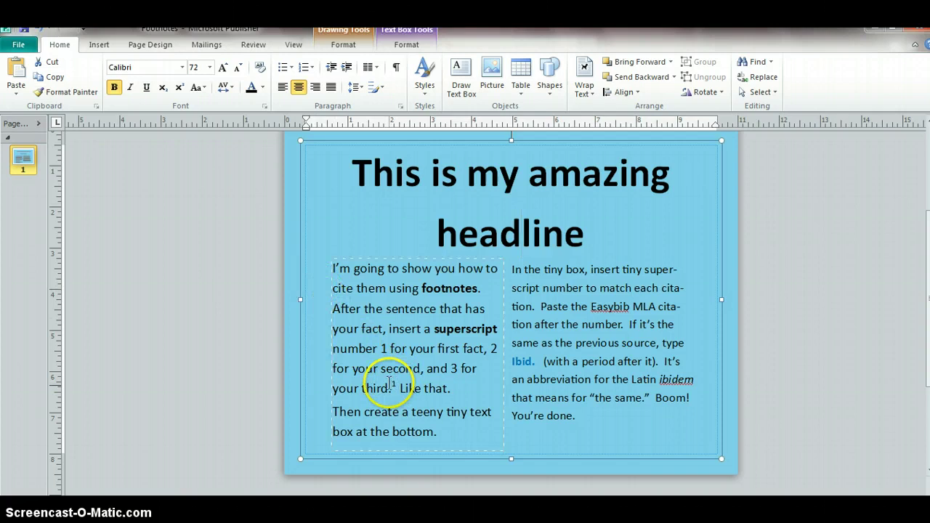
Step: Insert a superscript 2 directly after "Like that" in the left column's body text
left_click(442, 393)
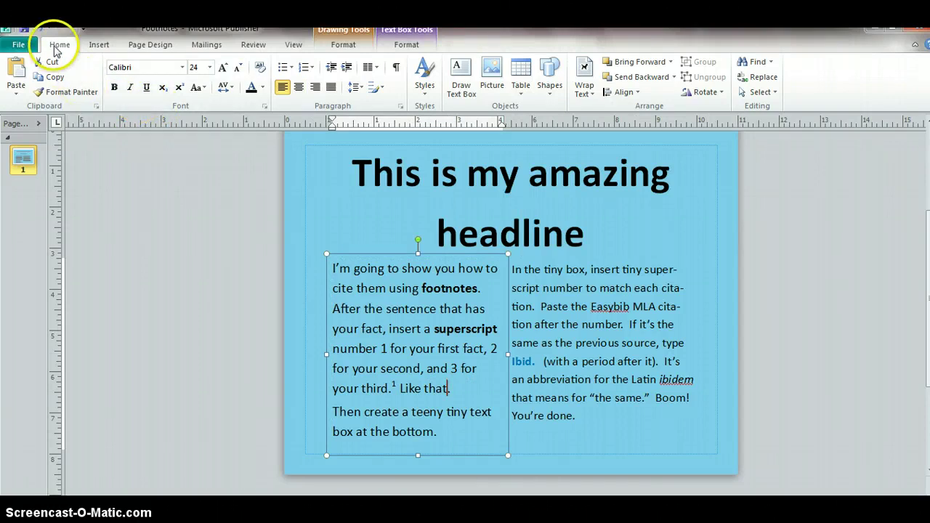
left_click(177, 90)
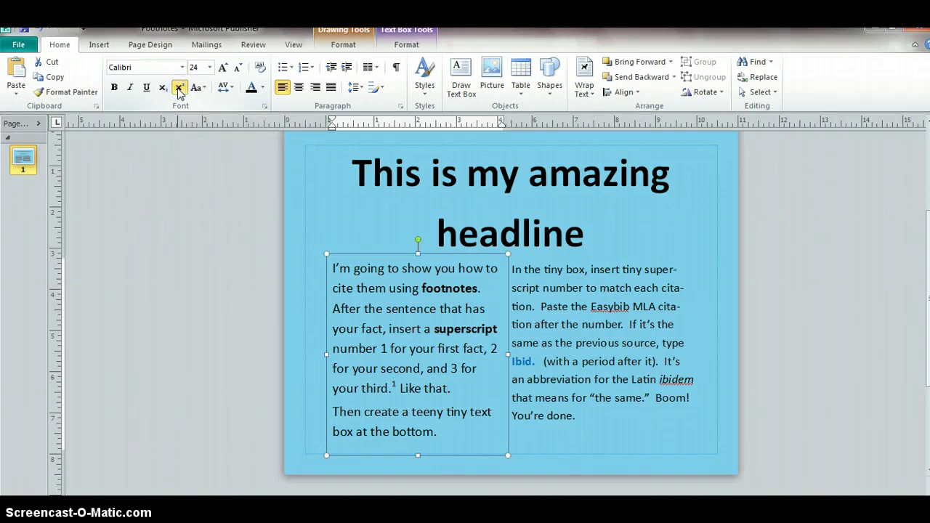
left_click(305, 285)
type("1")
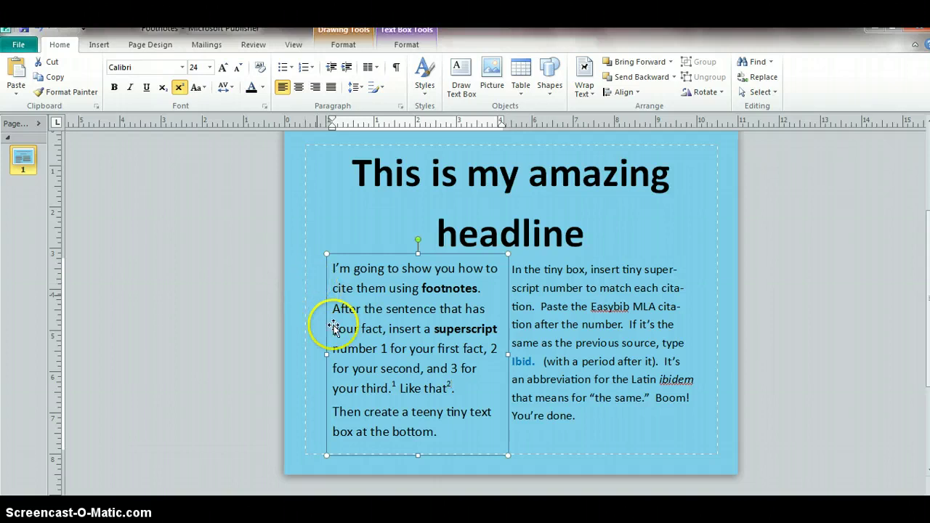
left_click(393, 396)
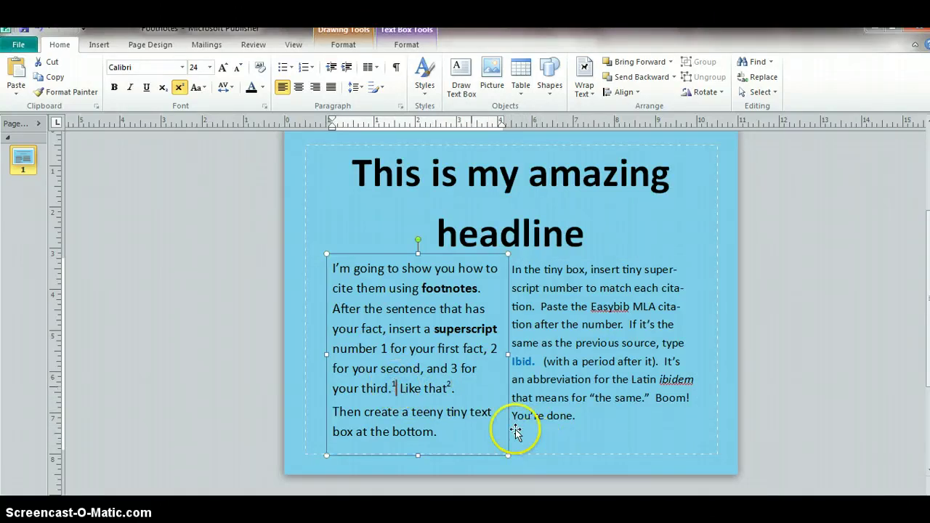
Step: Draw a small text box below the right column, across its width, and set its font size to 9
left_click(458, 72)
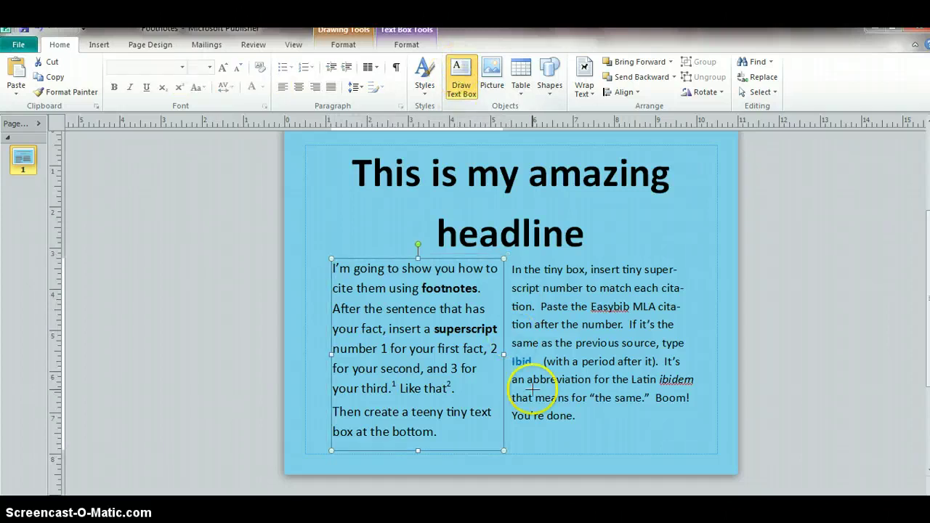
mouse_move(511, 427)
left_mouse_down()
mouse_move(550, 442)
mouse_move(710, 451)
left_mouse_up()
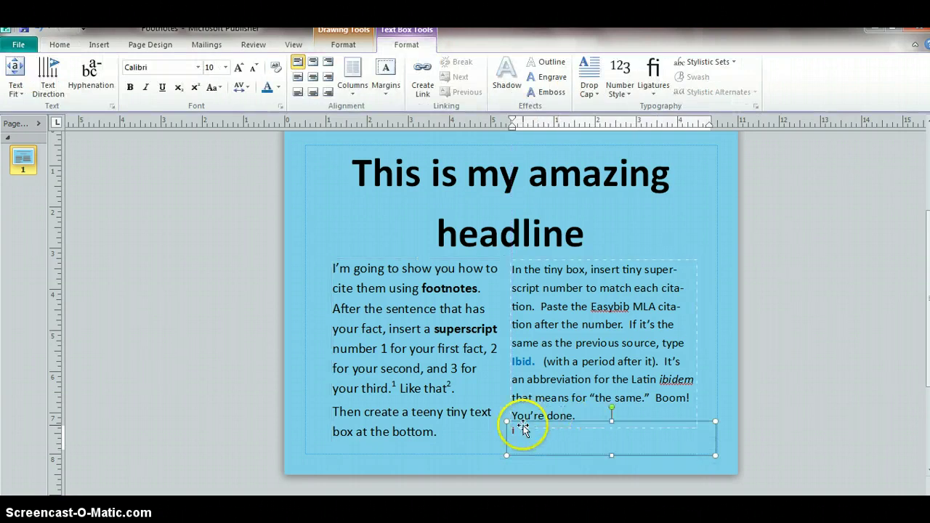
left_click(226, 68)
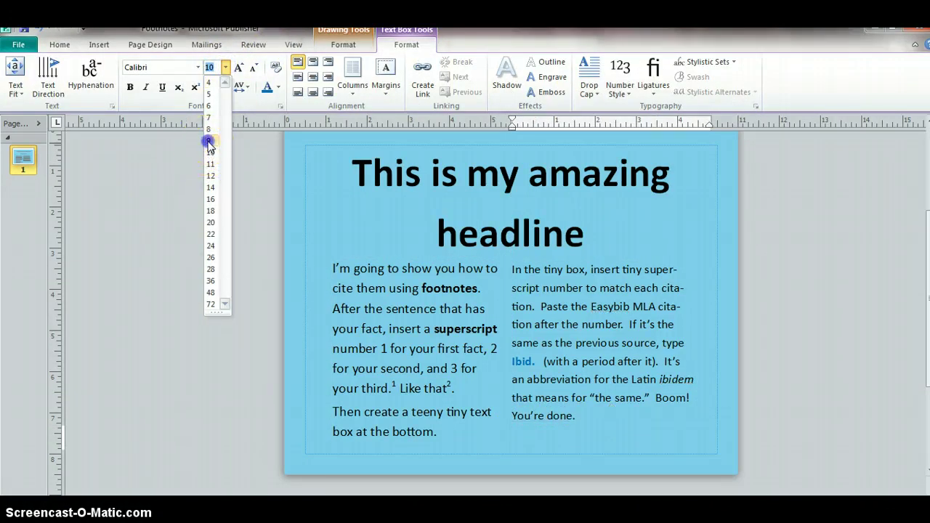
left_click(208, 143)
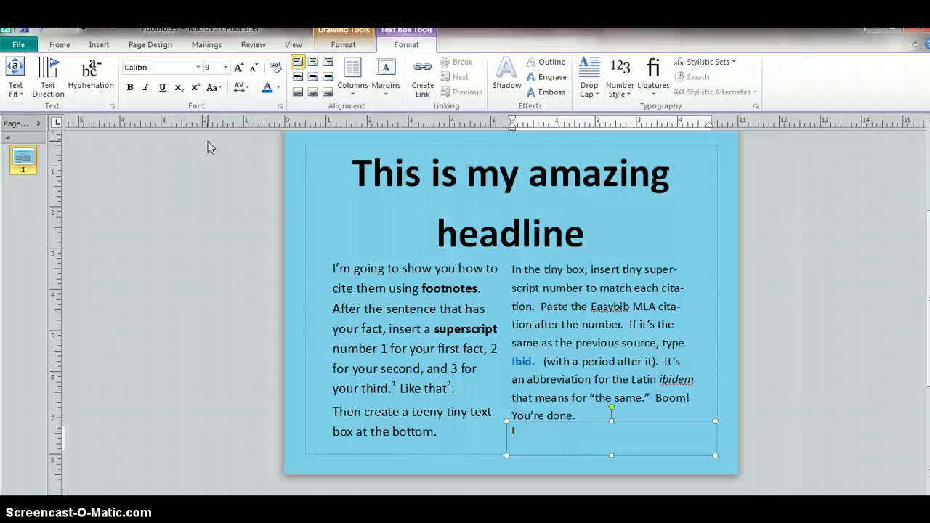
Step: Enter a superscript 1 in the new footnote box, then return to normal text formatting
left_click(196, 90)
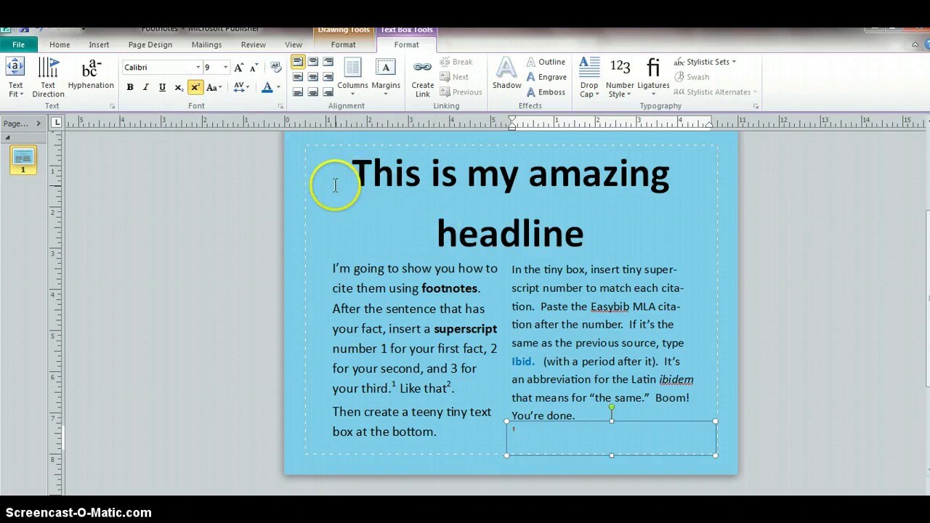
left_click(195, 90)
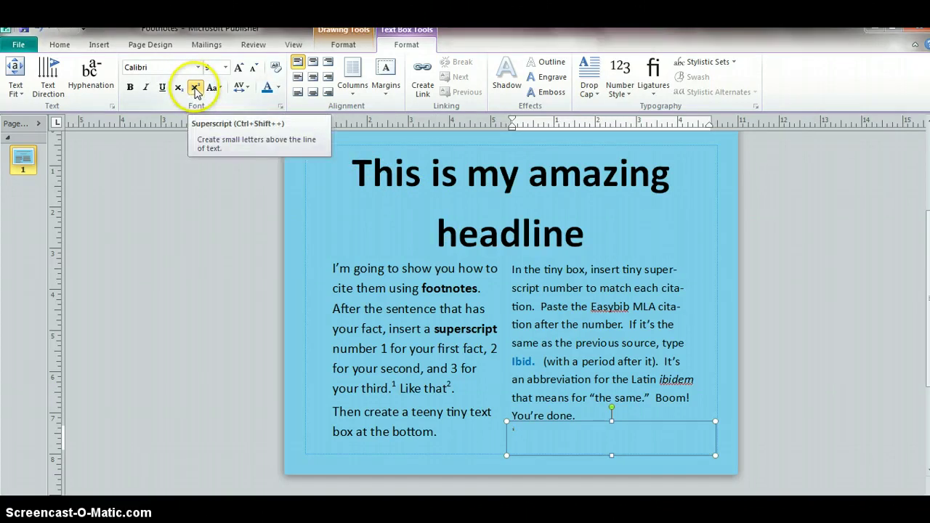
left_click(195, 90)
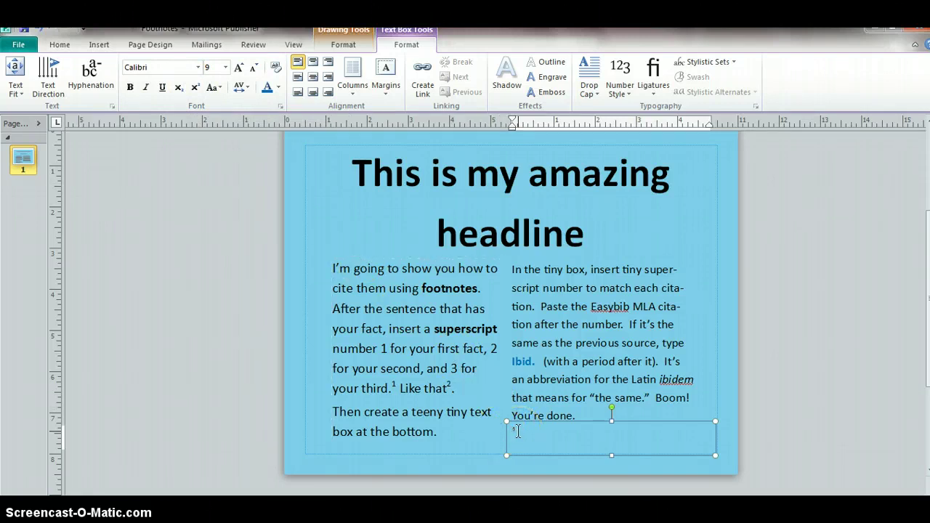
Step: Switch to EasyBib in the browser and copy the "What Is Acid Rain?" EPA citation from the bibliography
key("alt+Tab")
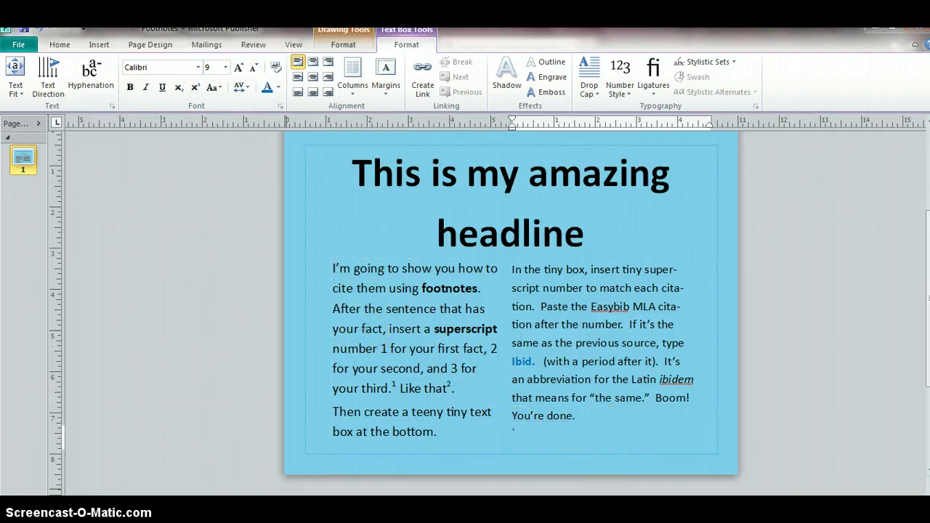
key("alt+Tab")
left_click(172, 356)
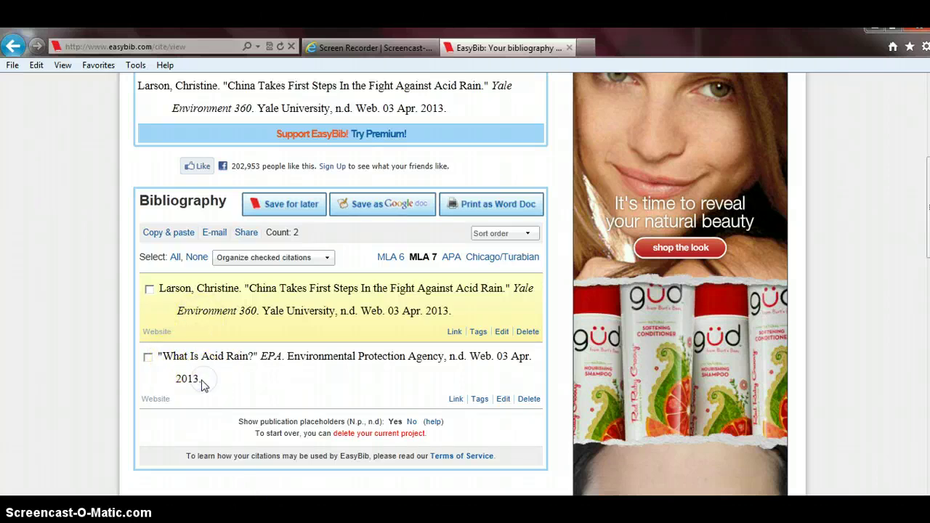
left_click_drag(202, 385, 160, 362)
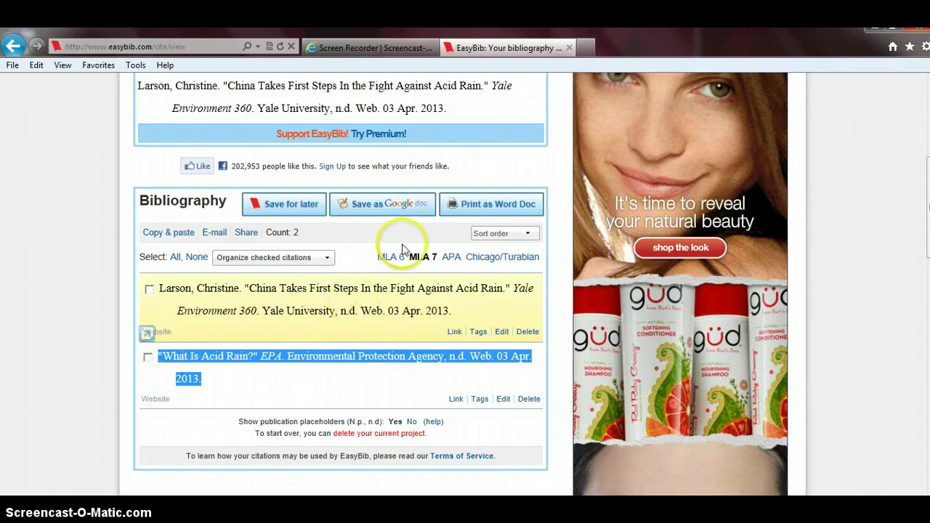
Step: Back in Publisher, paste the EPA citation after the superscript 1 and extend the footnote box upward
left_click(420, 509)
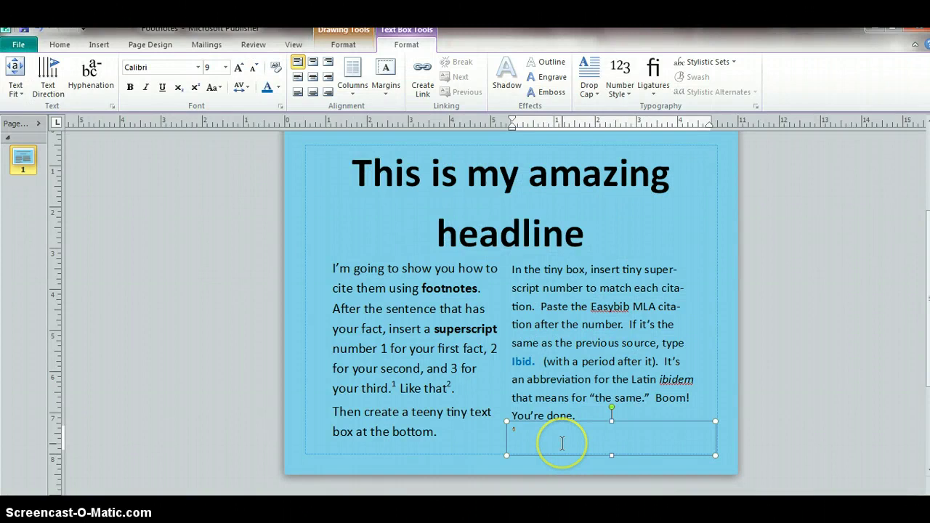
type("\"What is Acid Rain?\" EPA. Environmental Protection Agency, n.d. Web. 03 Apr. 2013.")
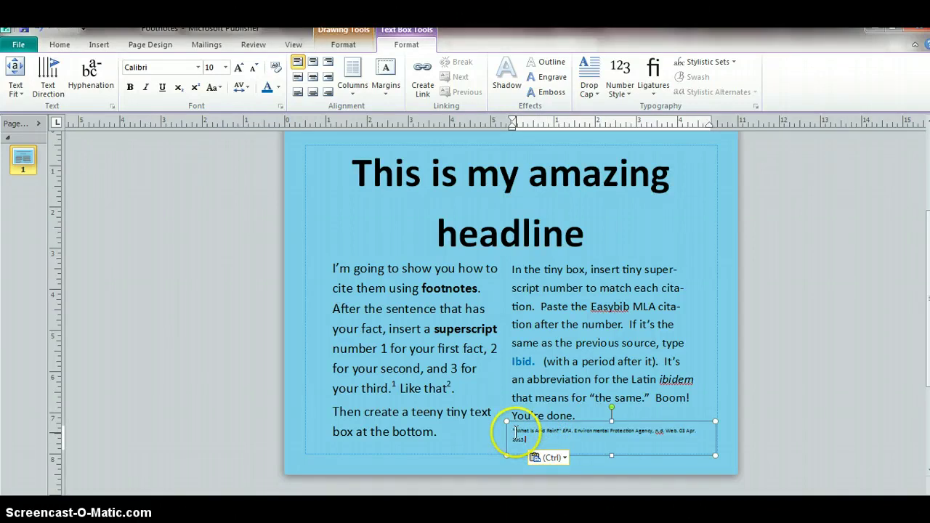
left_click(577, 441)
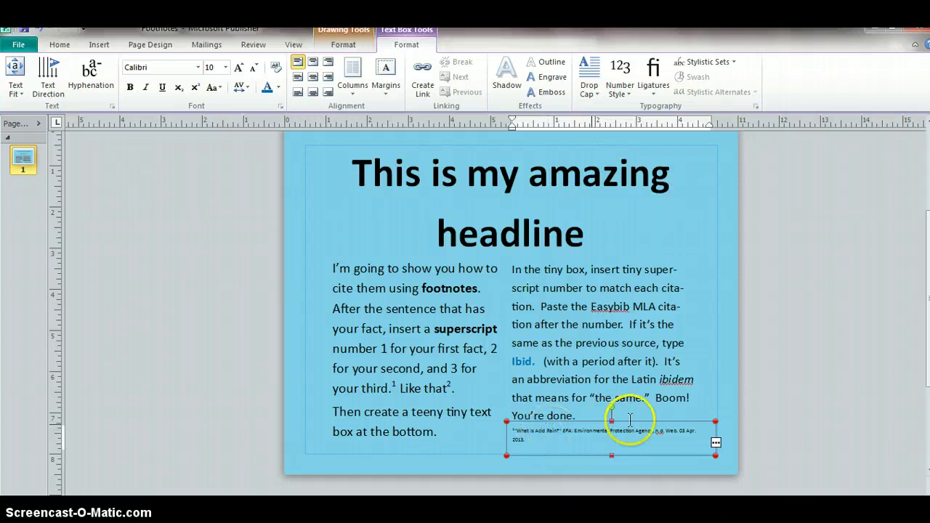
left_click_drag(611, 420, 612, 407)
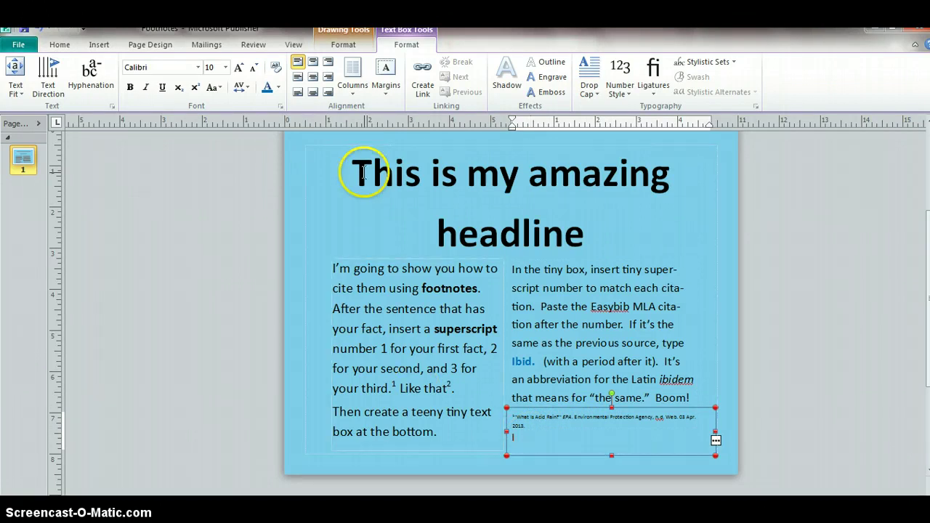
Step: Add a second footnote below the citation, with a superscript 2 followed by "Ibid."
left_click(60, 44)
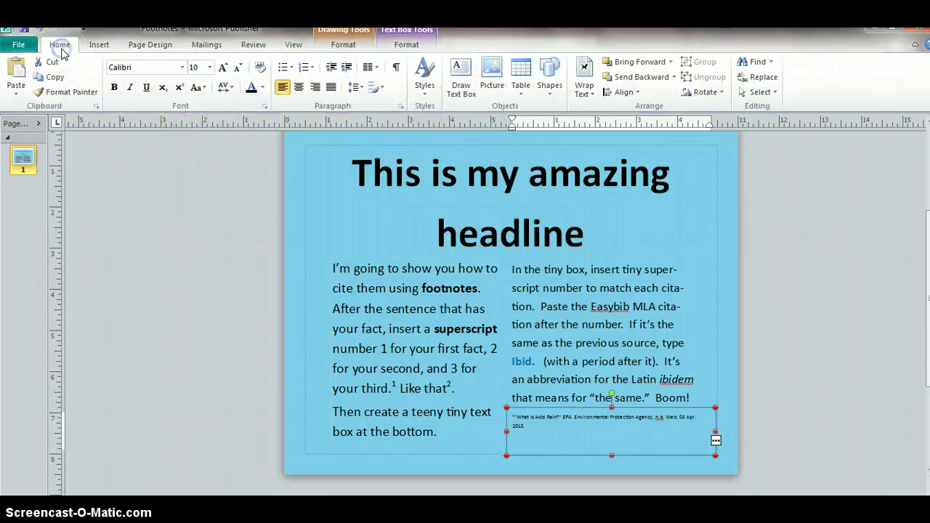
left_click(178, 88)
type("bid")
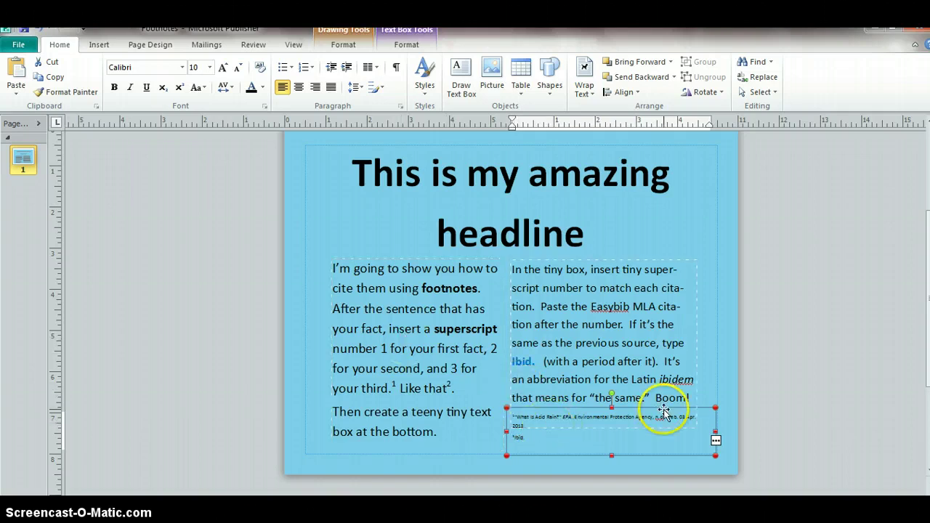
type("Ibid.")
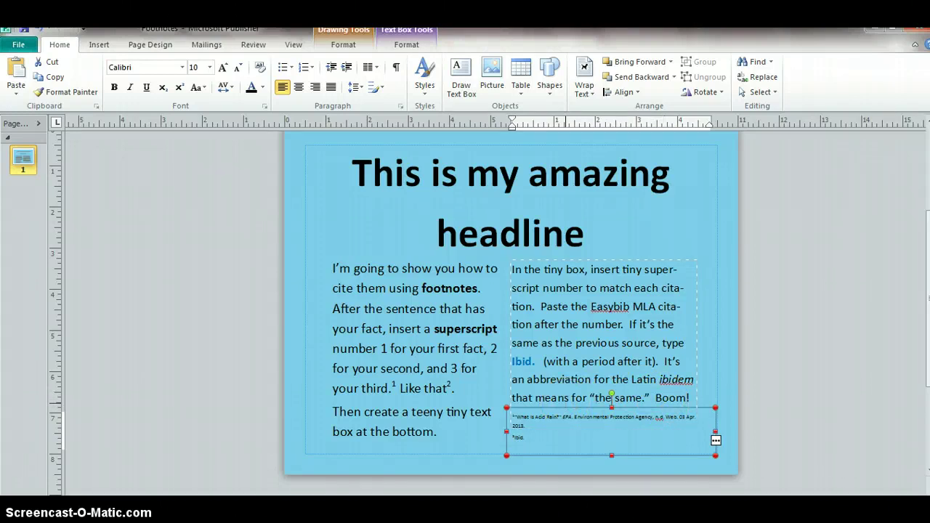
left_click(532, 439)
left_click(519, 452)
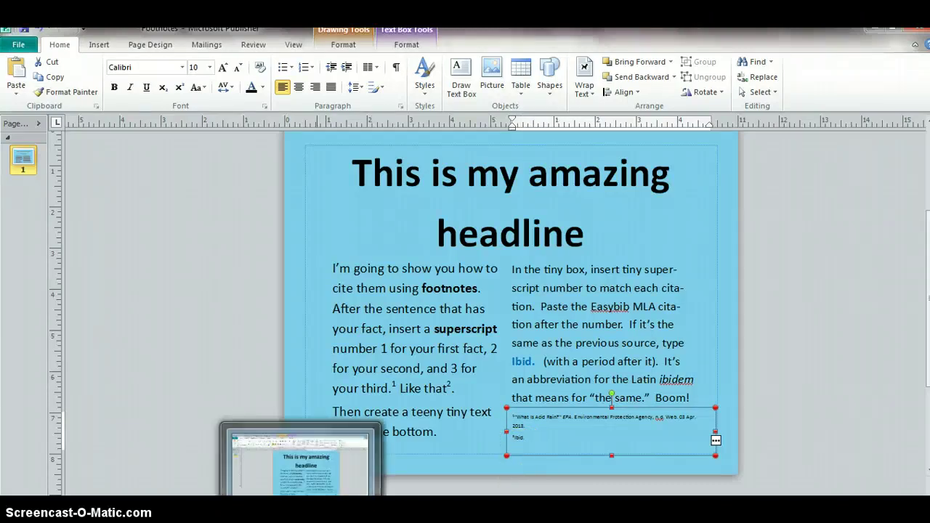
Step: Check the citations in the EasyBib bibliography, return to Publisher and slightly reduce the footnote box's height
left_click(301, 502)
left_click(190, 508)
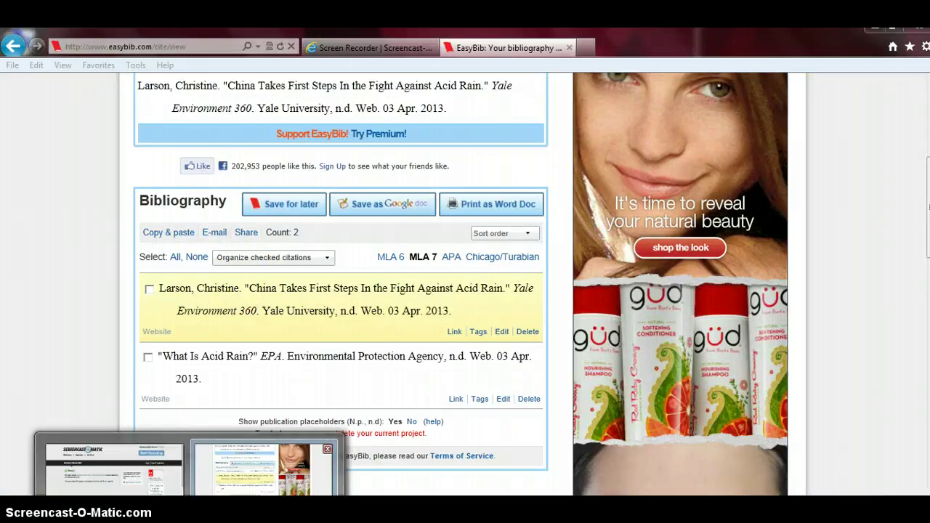
left_click(256, 483)
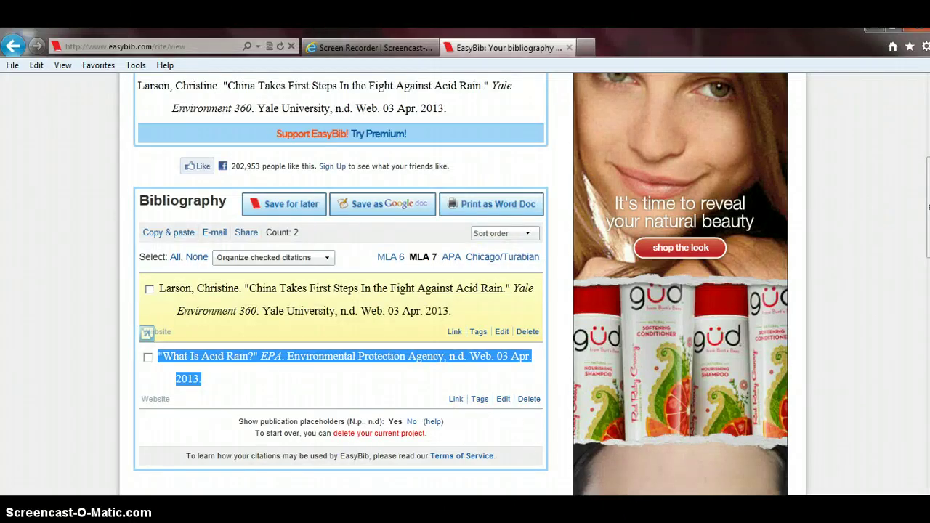
mouse_move(300, 497)
left_click(301, 465)
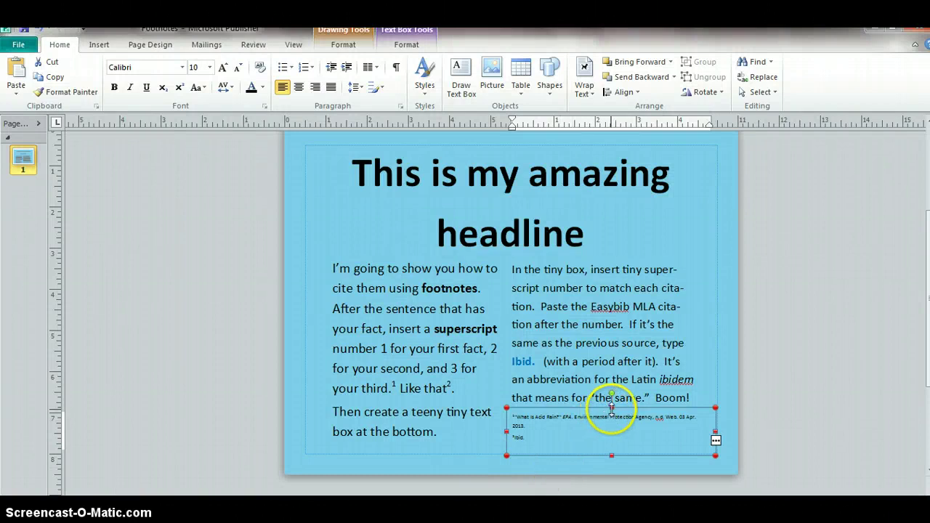
left_click_drag(611, 409, 608, 412)
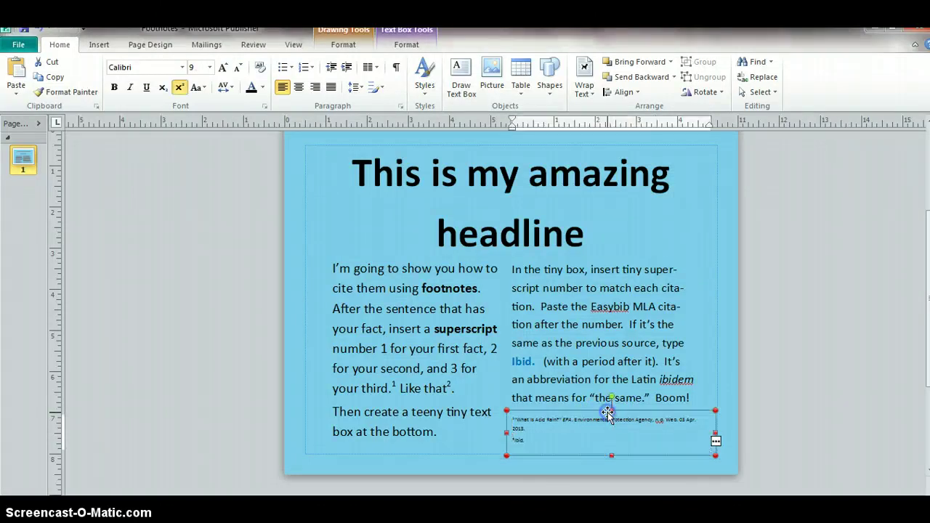